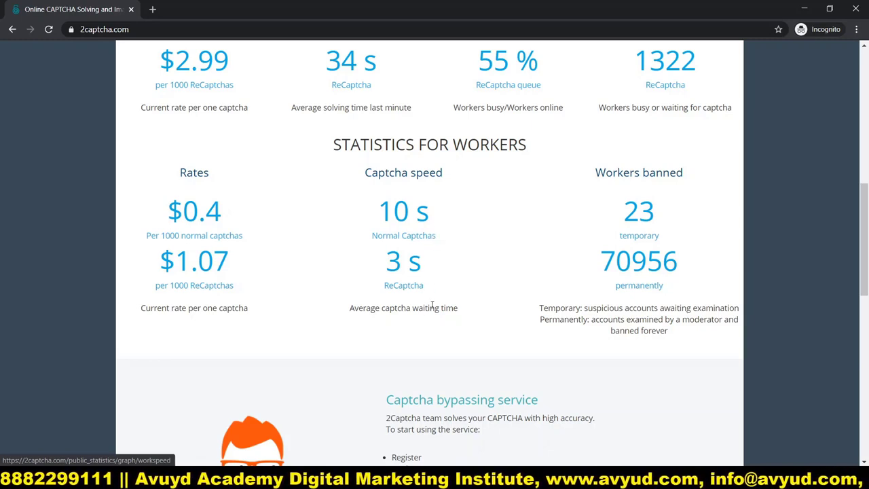
Look over the worker statistics on the 2Captcha home page and open the account registration form
{"action": "scroll", "coordinate": [473, 254], "scroll_direction": "down", "scroll_amount": 3}
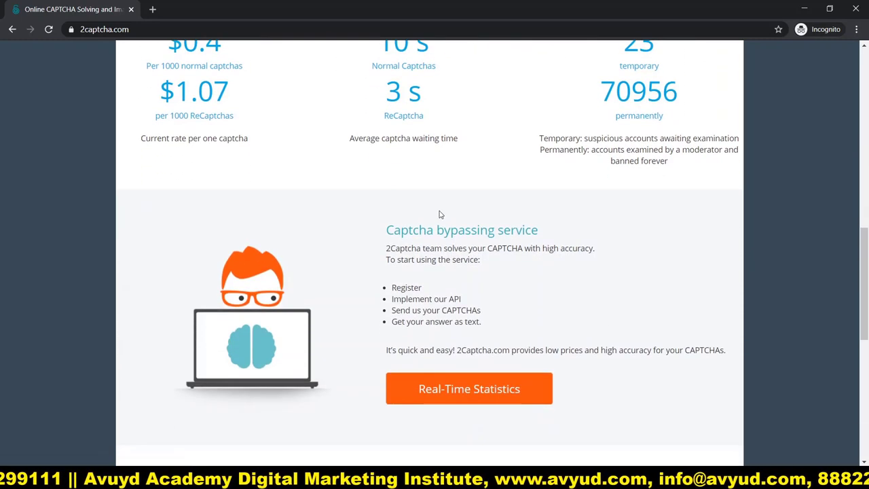
{"action": "scroll", "coordinate": [438, 212], "scroll_direction": "up", "scroll_amount": 3}
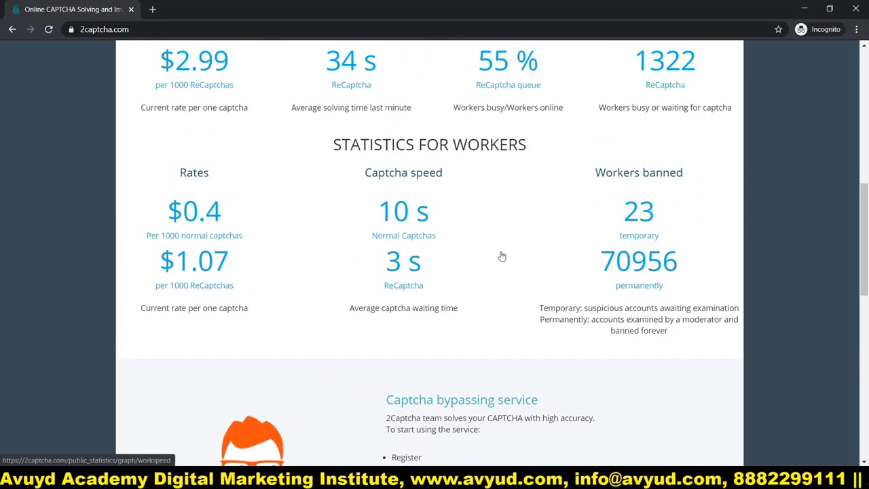
{"action": "scroll", "coordinate": [502, 254], "scroll_direction": "up", "scroll_amount": 7}
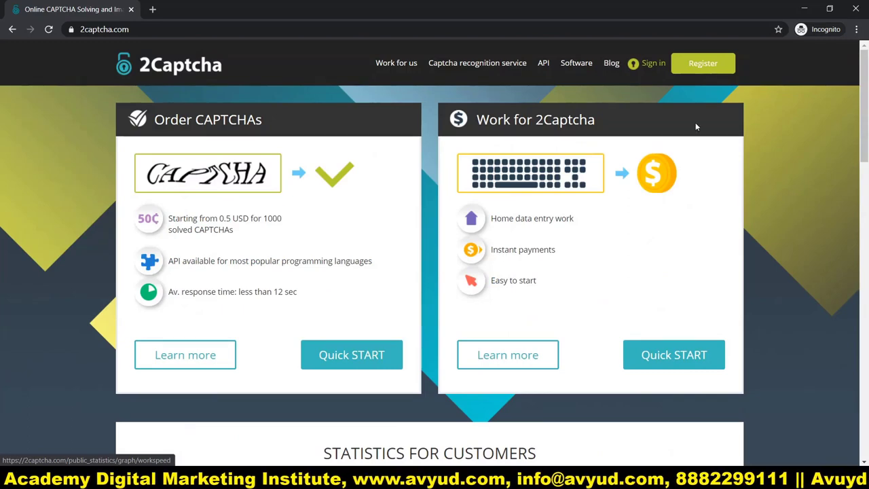
{"action": "left_click", "coordinate": [706, 68]}
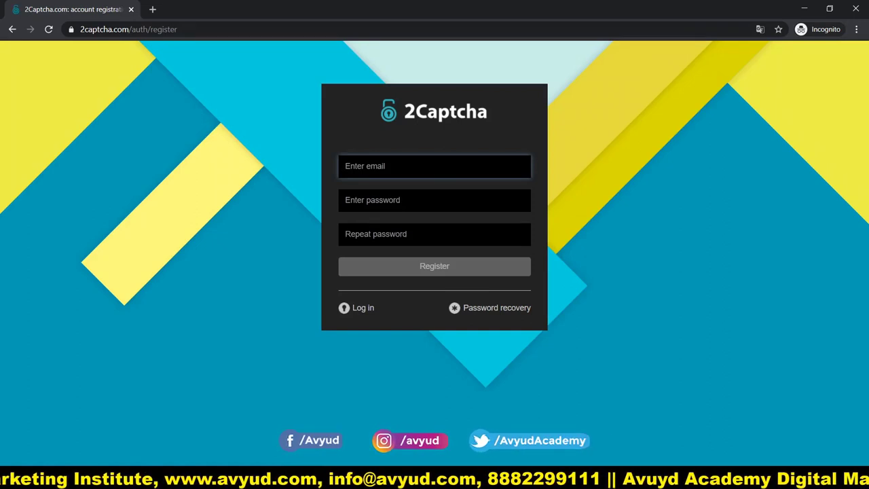
Register an account with the e-mail address and a repeated account password, and continue as a worker
{"action": "key", "text": "ctrl+v"}
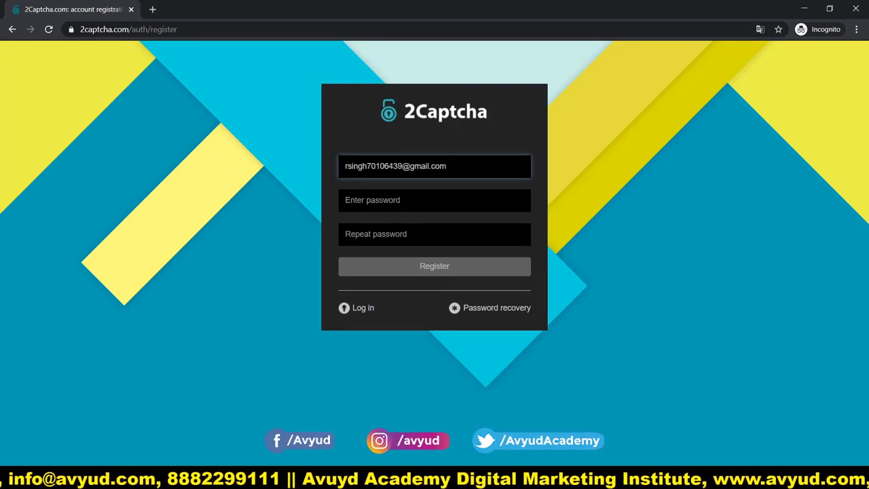
{"action": "left_click", "coordinate": [435, 199]}
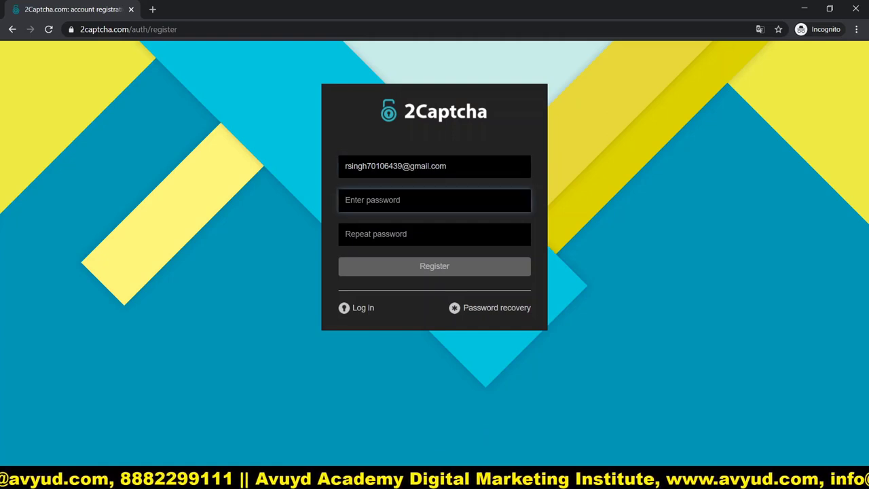
{"action": "type", "text": "******"}
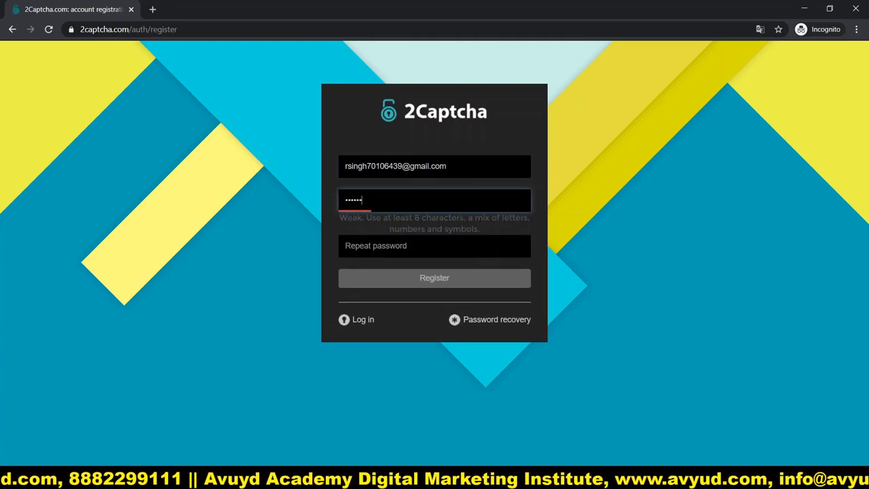
{"action": "type", "text": "**"}
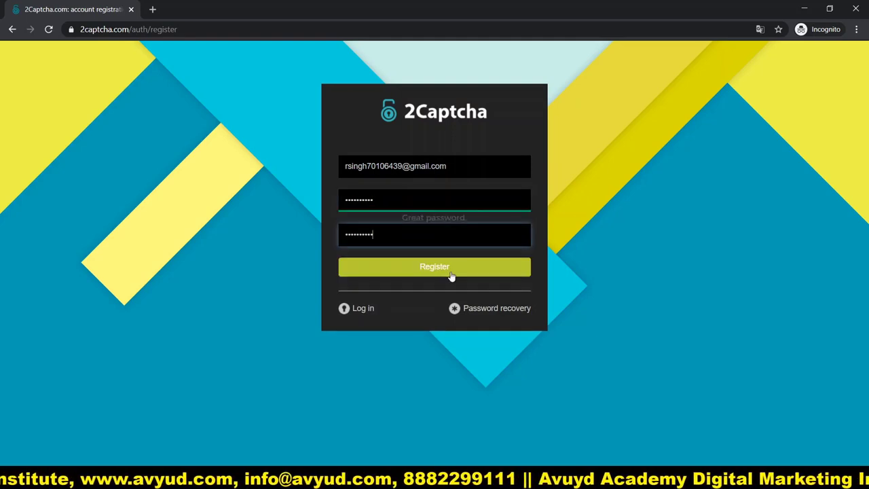
{"action": "left_click", "coordinate": [457, 271]}
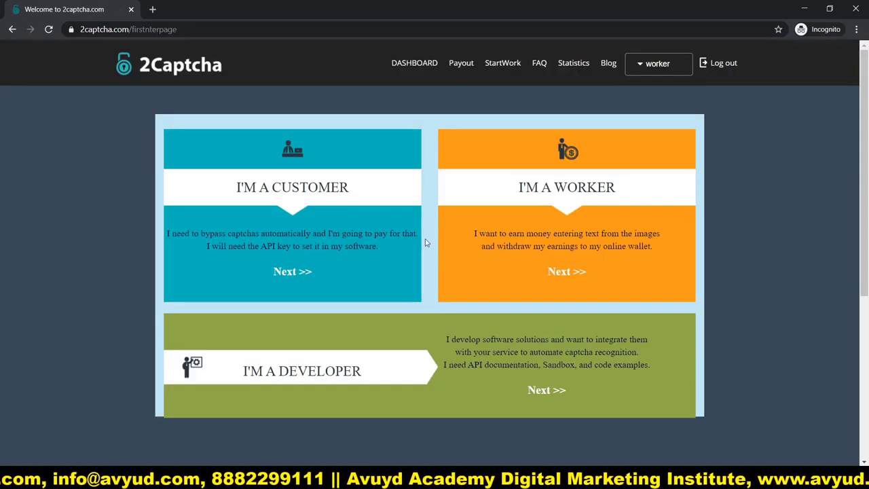
{"action": "left_click", "coordinate": [565, 272]}
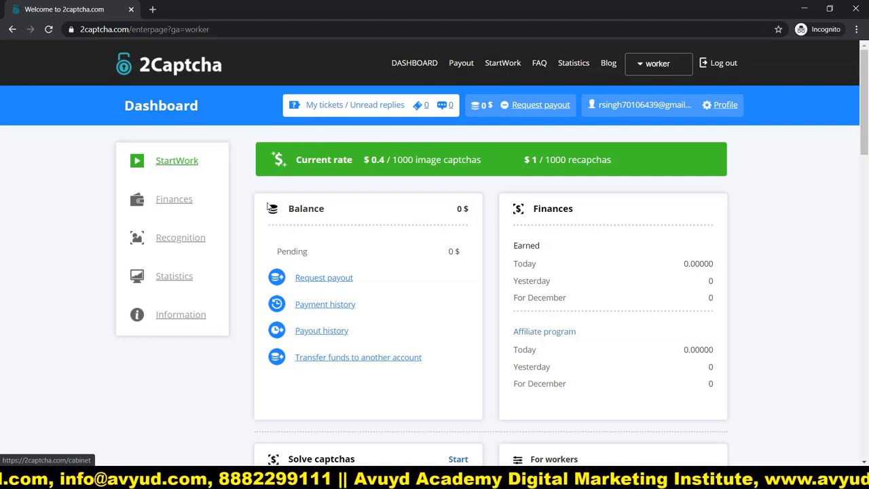
Review the worker dashboard's captcha solving, affiliate program, service load, statistics and FAQ sections
{"action": "scroll", "coordinate": [252, 210], "scroll_direction": "down", "scroll_amount": 3}
{"action": "scroll", "coordinate": [252, 210], "scroll_direction": "down", "scroll_amount": 3}
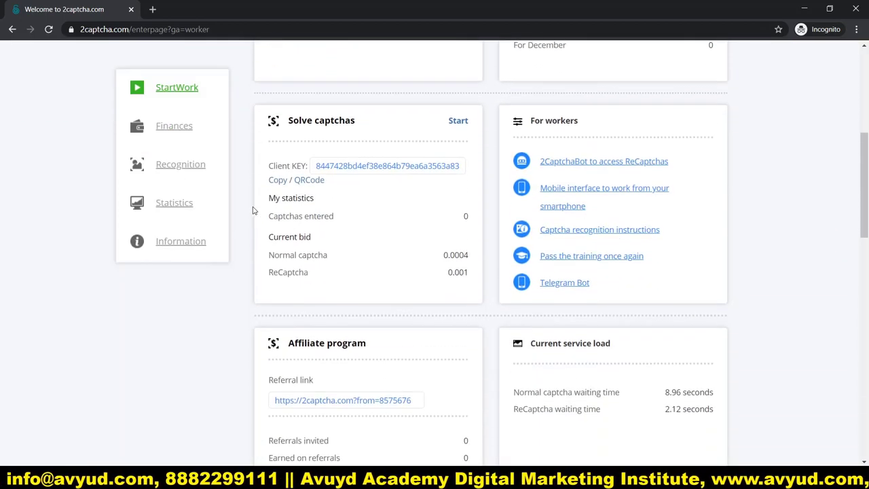
{"action": "scroll", "coordinate": [252, 209], "scroll_direction": "down", "scroll_amount": 2}
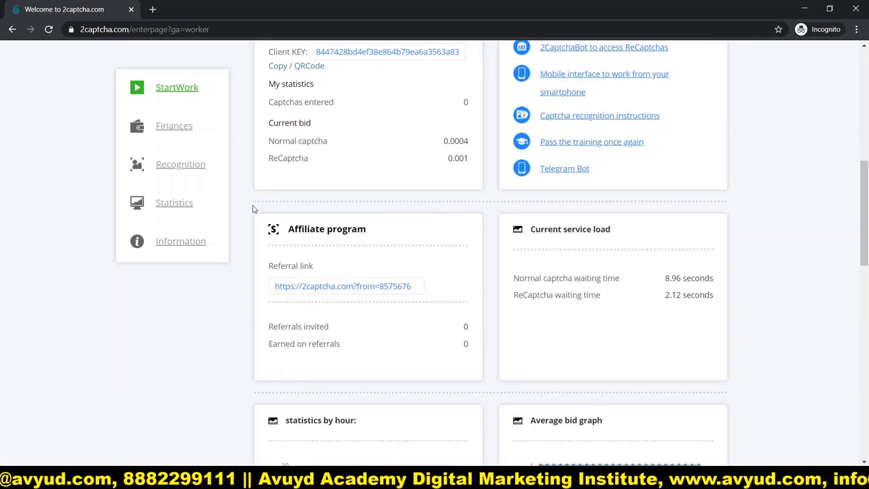
{"action": "scroll", "coordinate": [252, 209], "scroll_direction": "up", "scroll_amount": 2}
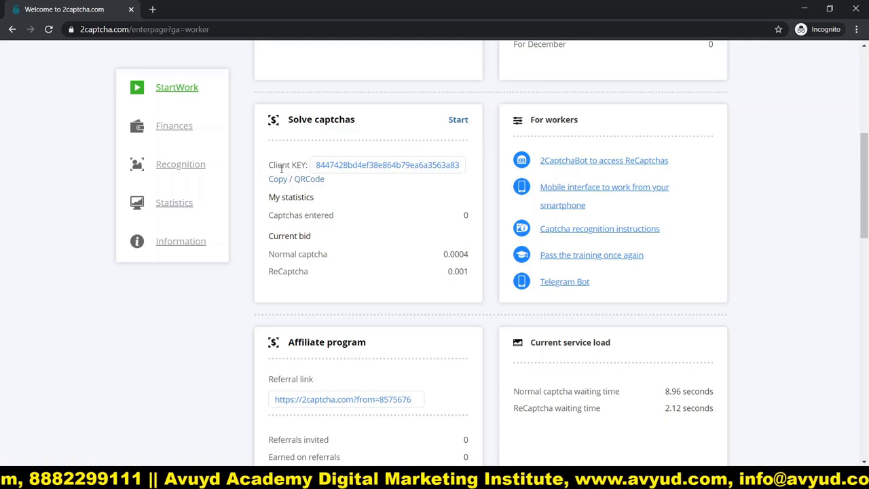
{"action": "scroll", "coordinate": [288, 231], "scroll_direction": "down", "scroll_amount": 2}
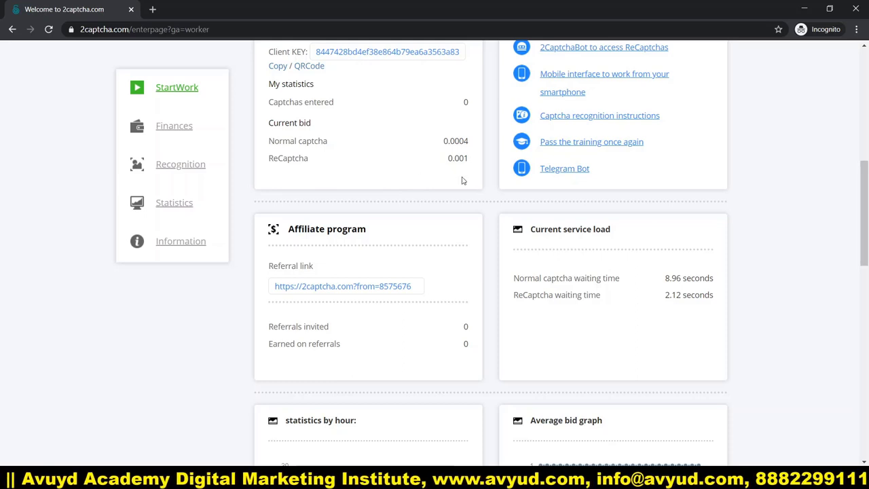
{"action": "scroll", "coordinate": [253, 225], "scroll_direction": "down", "scroll_amount": 2}
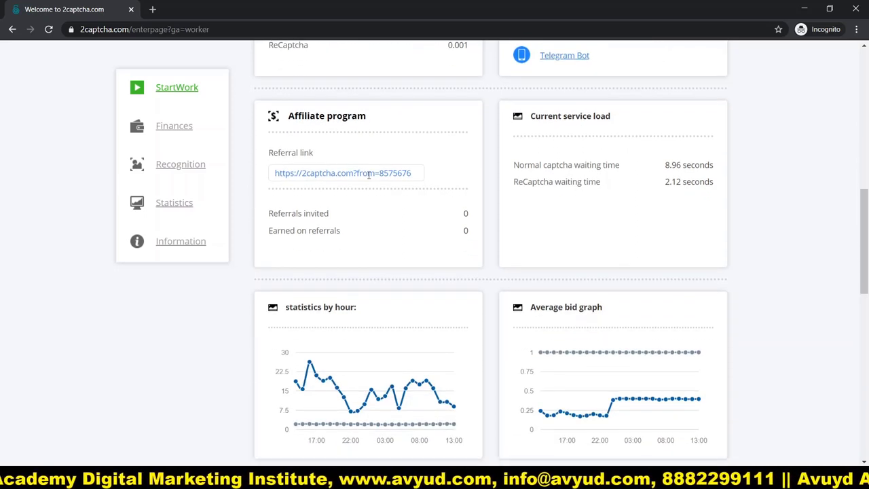
{"action": "scroll", "coordinate": [252, 244], "scroll_direction": "down", "scroll_amount": 2}
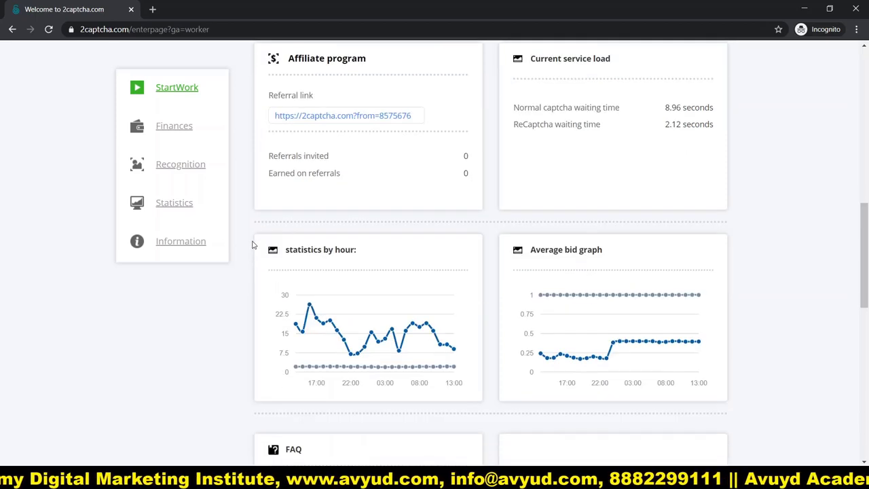
{"action": "scroll", "coordinate": [252, 243], "scroll_direction": "down", "scroll_amount": 4}
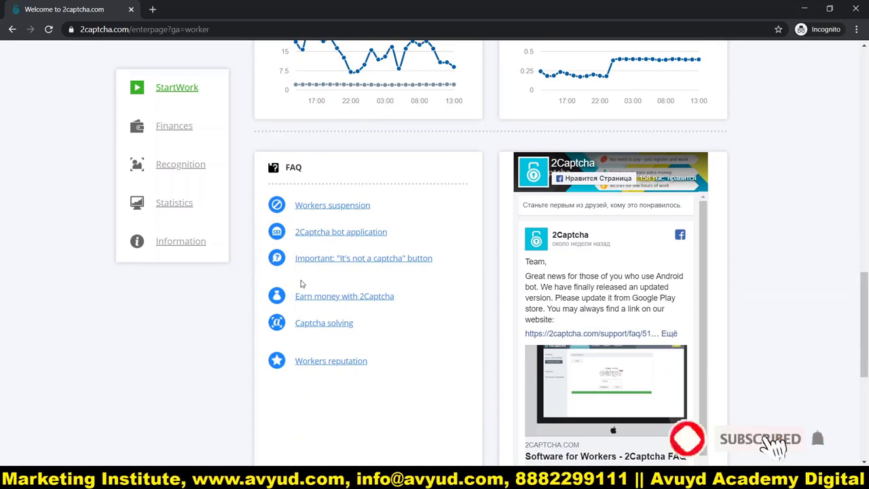
{"action": "scroll", "coordinate": [409, 207], "scroll_direction": "down", "scroll_amount": 4}
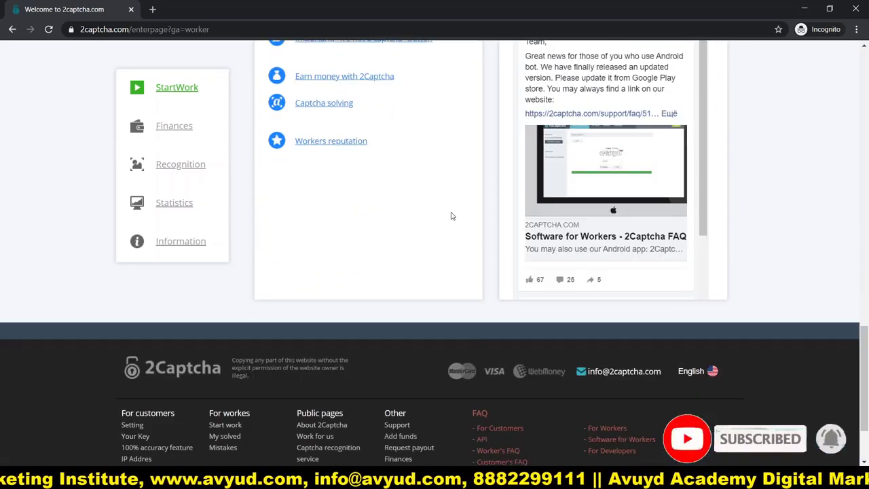
{"action": "scroll", "coordinate": [452, 213], "scroll_direction": "up", "scroll_amount": 14}
{"action": "scroll", "coordinate": [453, 214], "scroll_direction": "up", "scroll_amount": 5}
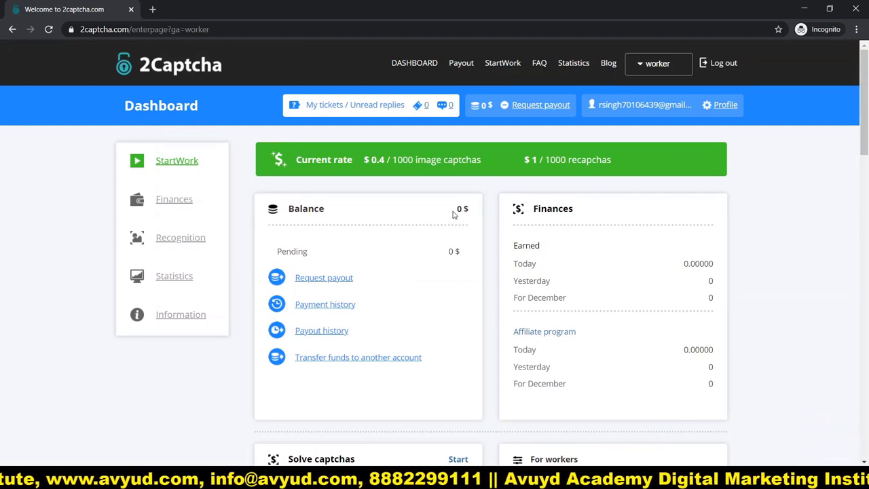
Open the payout page and examine the wallet options, minimum withdrawals, fees and payout history table
{"action": "left_click", "coordinate": [462, 67]}
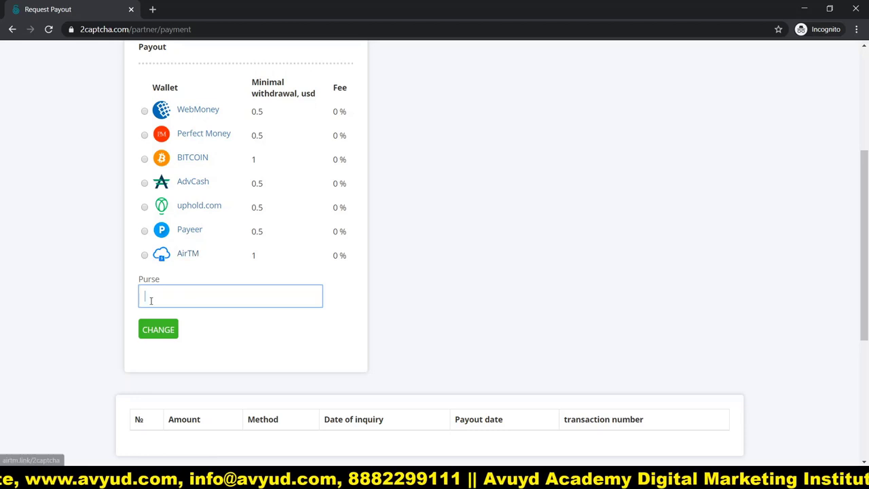
{"action": "scroll", "coordinate": [308, 285], "scroll_direction": "down", "scroll_amount": 4}
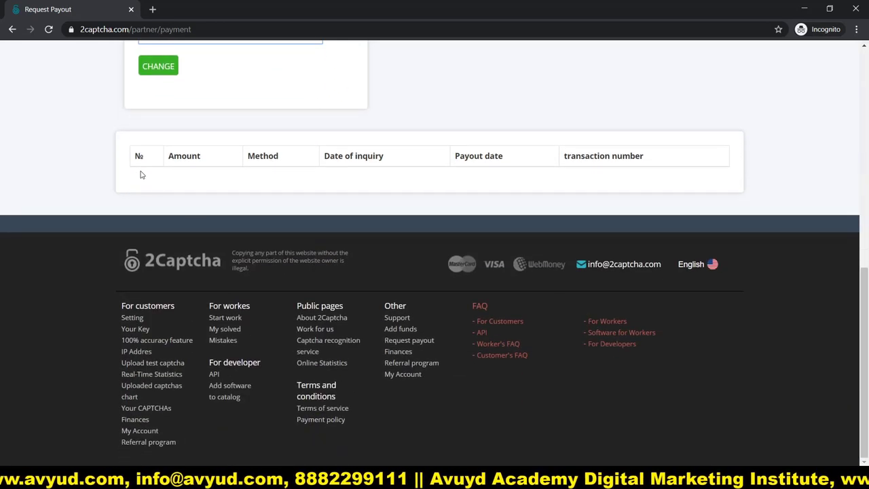
{"action": "scroll", "coordinate": [577, 193], "scroll_direction": "up", "scroll_amount": 3}
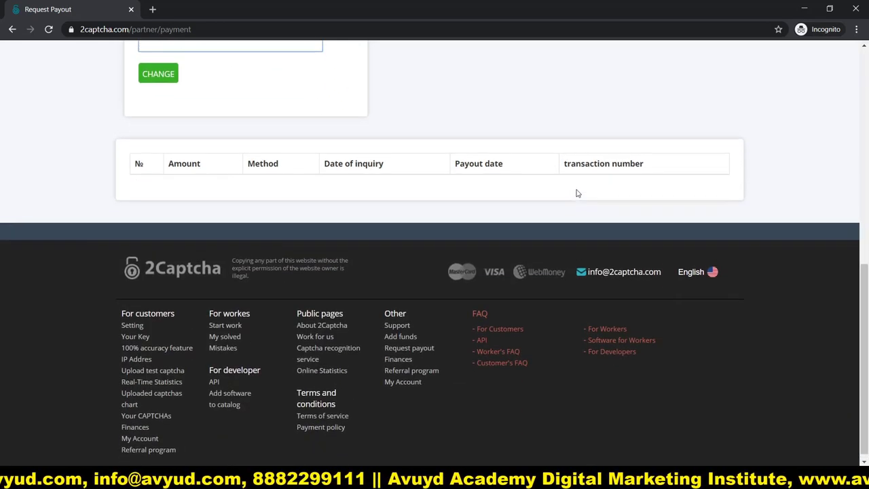
{"action": "scroll", "coordinate": [578, 208], "scroll_direction": "up", "scroll_amount": 4}
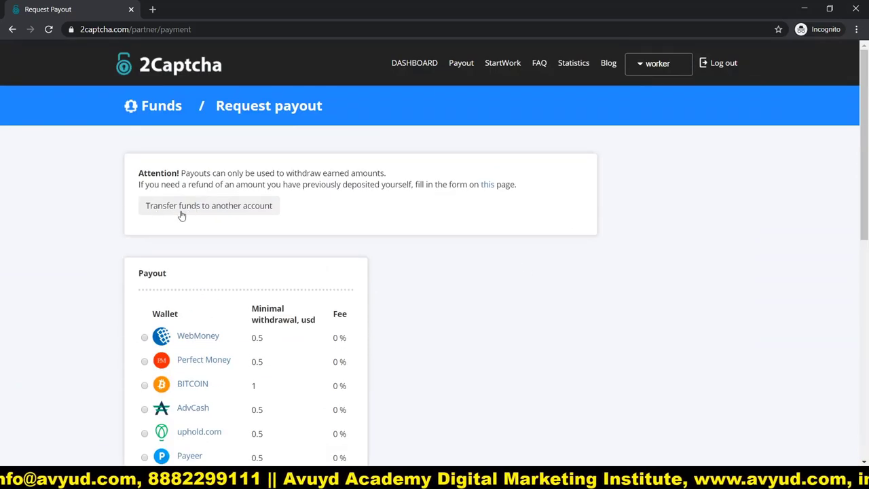
Open the form for transferring funds to another account and inspect its amount and account fields
{"action": "left_click", "coordinate": [217, 211]}
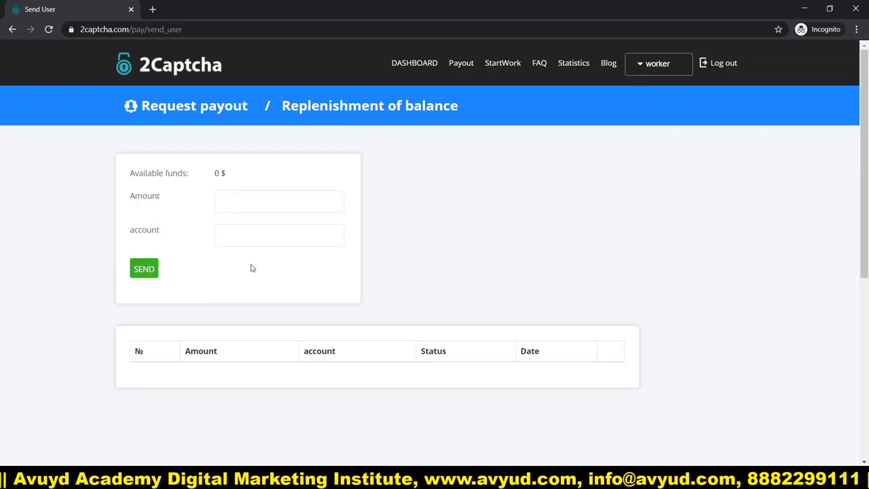
{"action": "left_click", "coordinate": [279, 199]}
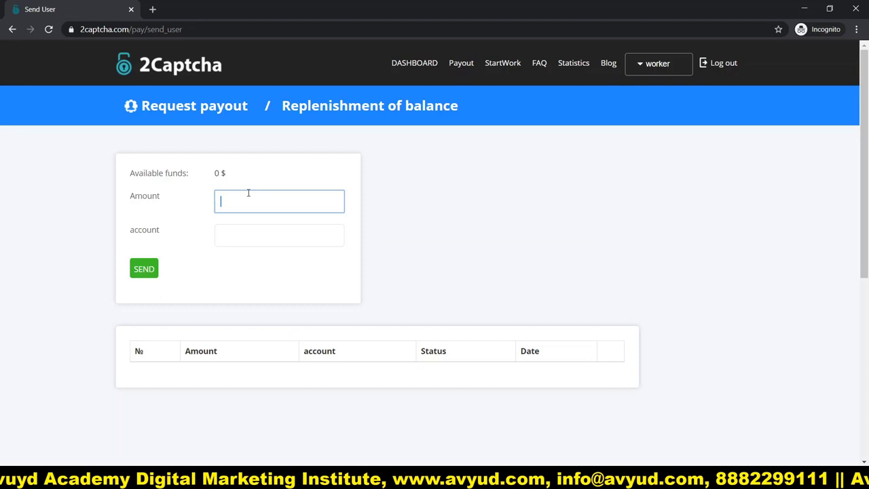
{"action": "left_click", "coordinate": [267, 237]}
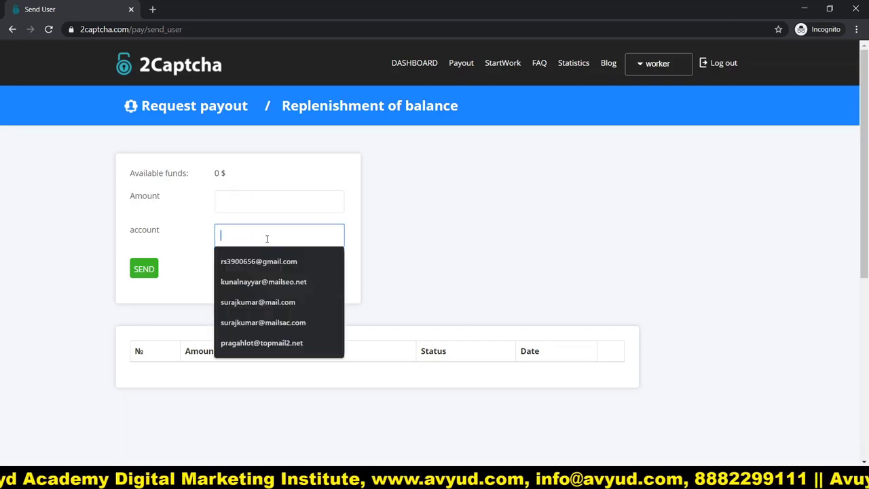
{"action": "left_click", "coordinate": [235, 190]}
{"action": "left_click", "coordinate": [231, 203]}
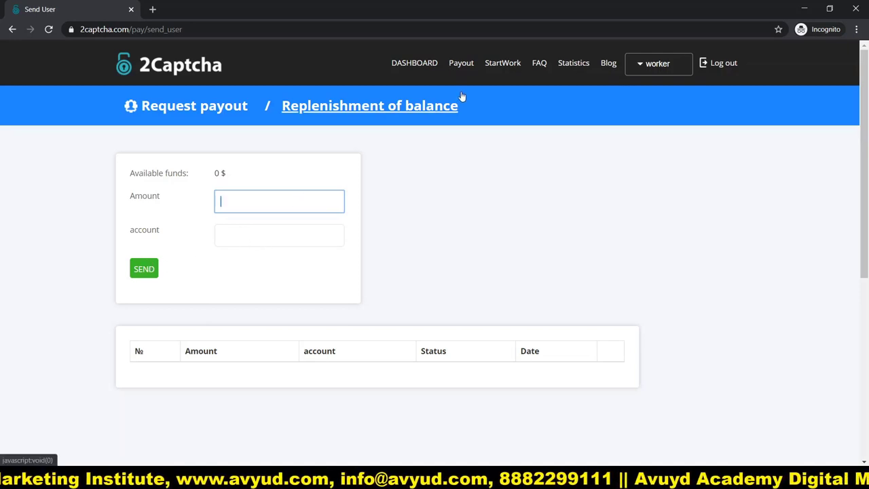
Open the worker training, keep the captcha type at normal + ReCaptcha, and start the training over
{"action": "left_click", "coordinate": [493, 64]}
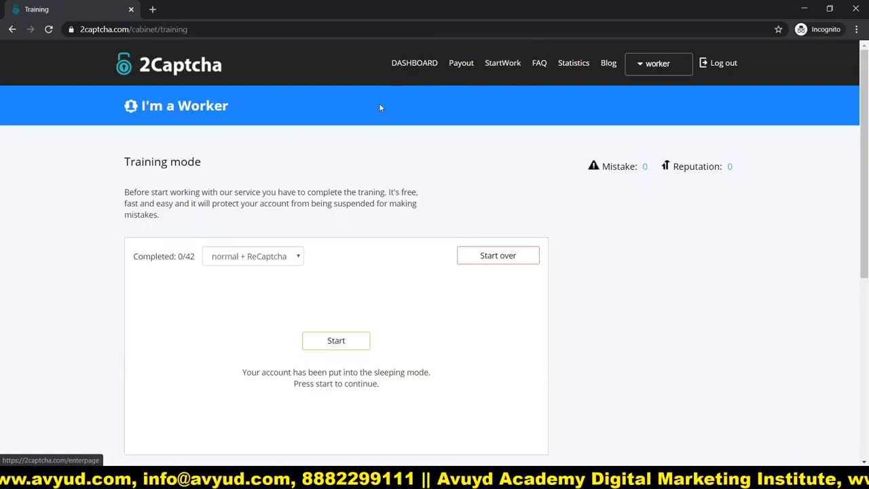
{"action": "scroll", "coordinate": [58, 202], "scroll_direction": "down", "scroll_amount": 3}
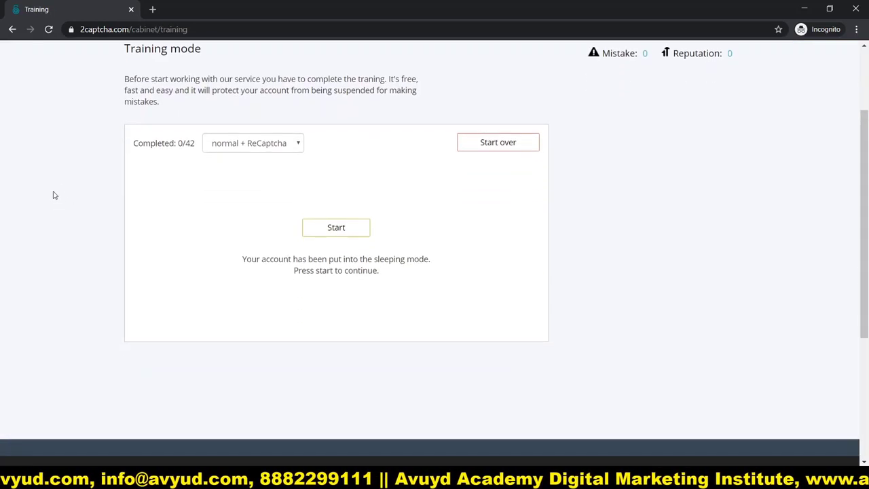
{"action": "left_click", "coordinate": [299, 148]}
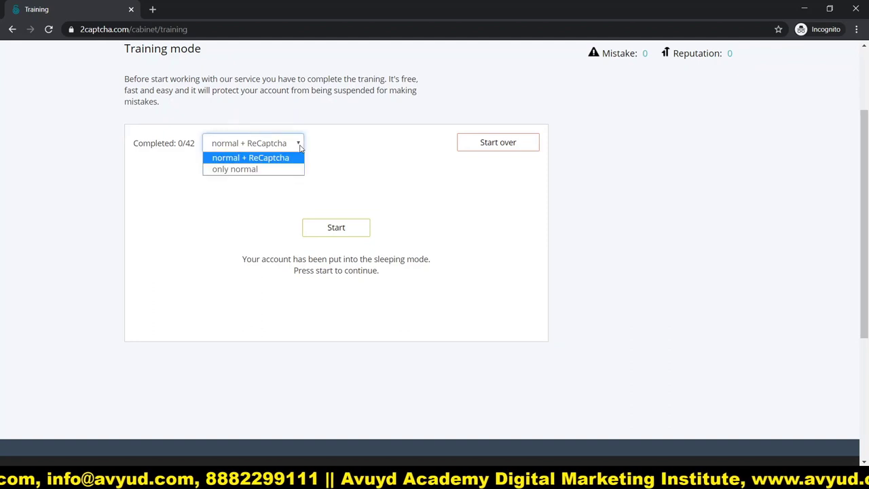
{"action": "left_click", "coordinate": [252, 159]}
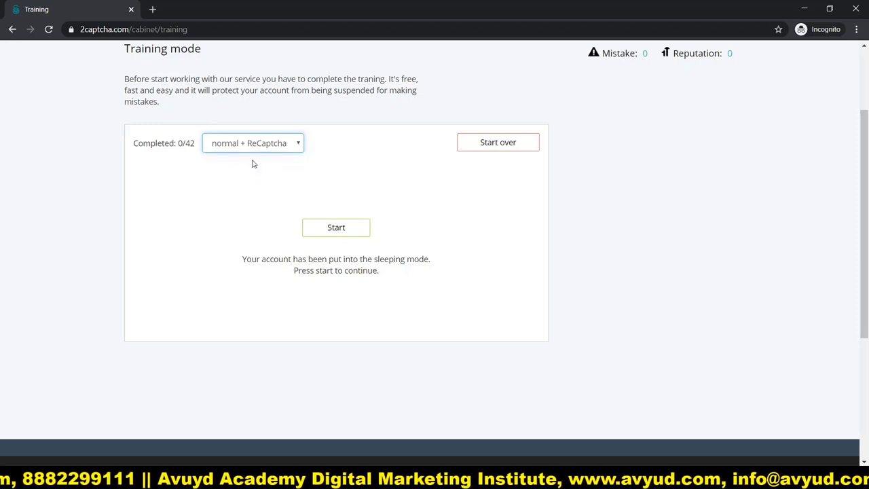
{"action": "left_click", "coordinate": [501, 142]}
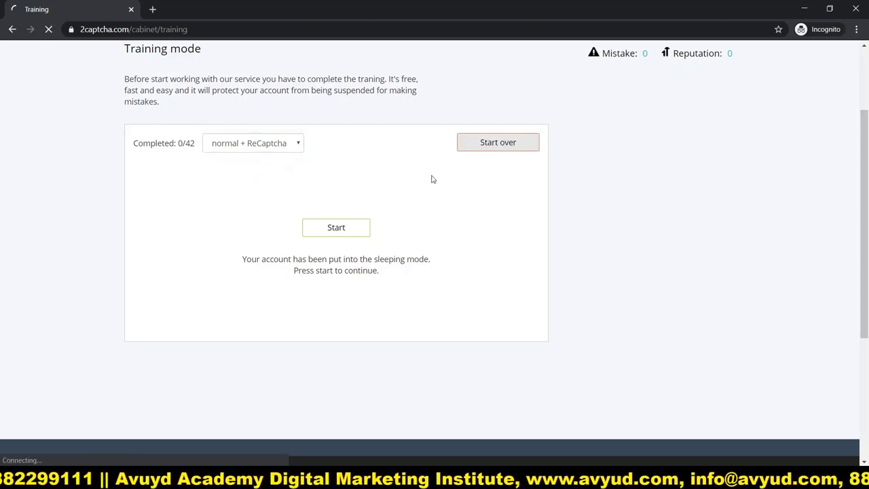
{"action": "left_click", "coordinate": [326, 228]}
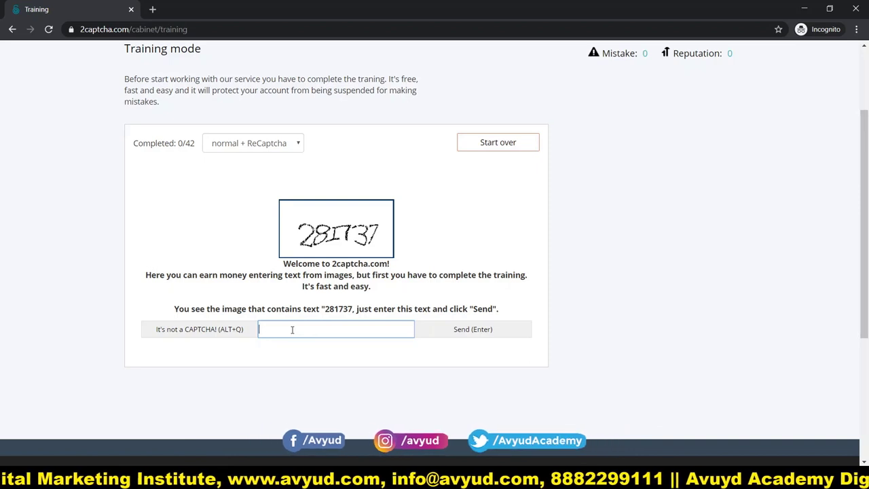
Submit 281737 as the answer to the first training captcha and answer the second one with the digits in its red image
{"action": "type", "text": "28"}
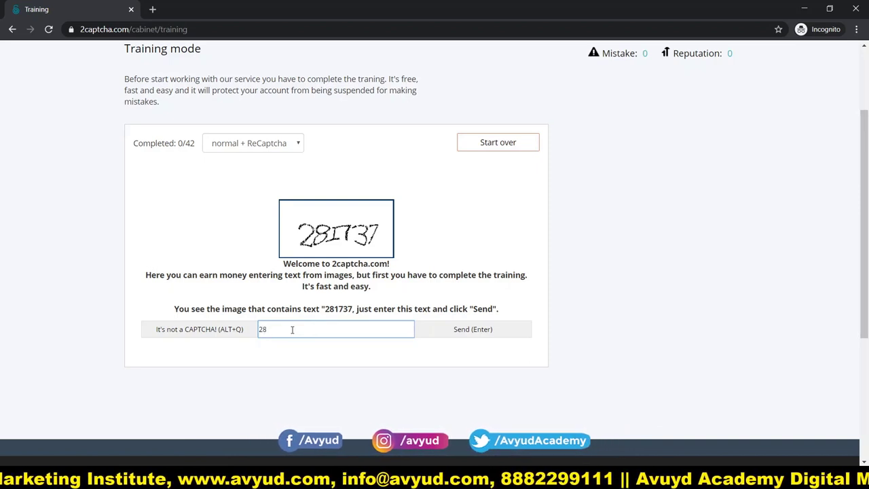
{"action": "type", "text": "17"}
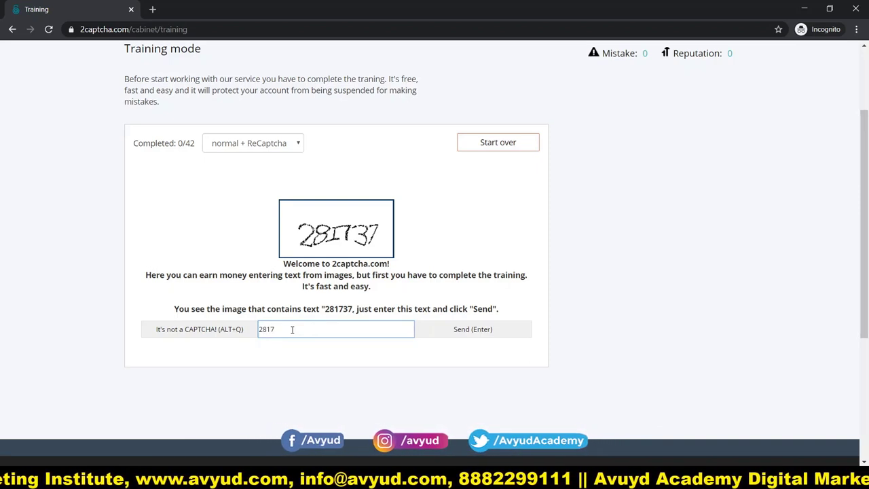
{"action": "type", "text": "37"}
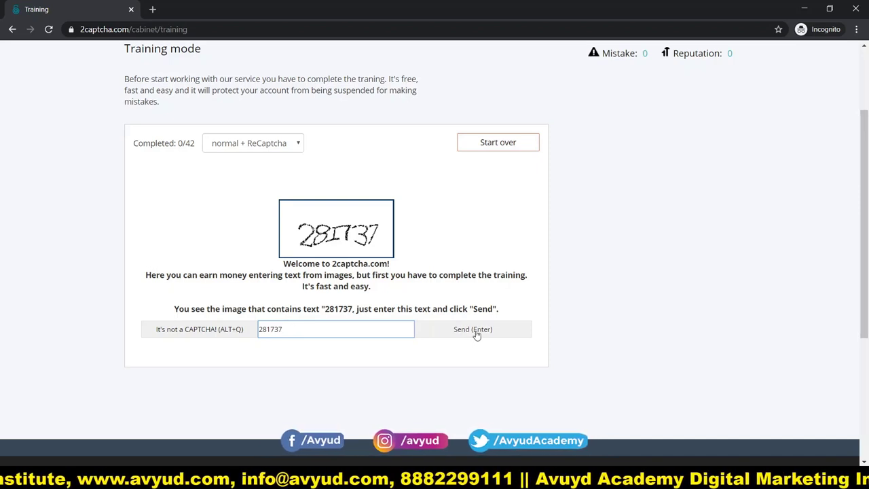
{"action": "left_click", "coordinate": [477, 333]}
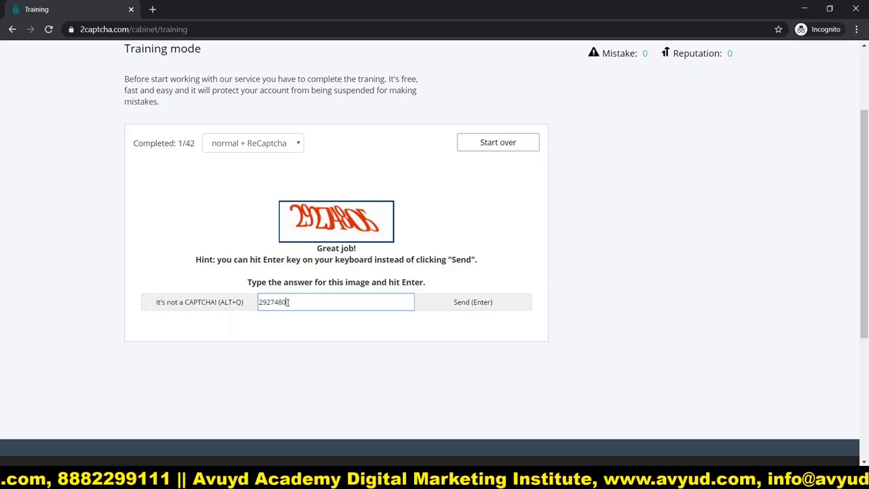
{"action": "left_click", "coordinate": [483, 302]}
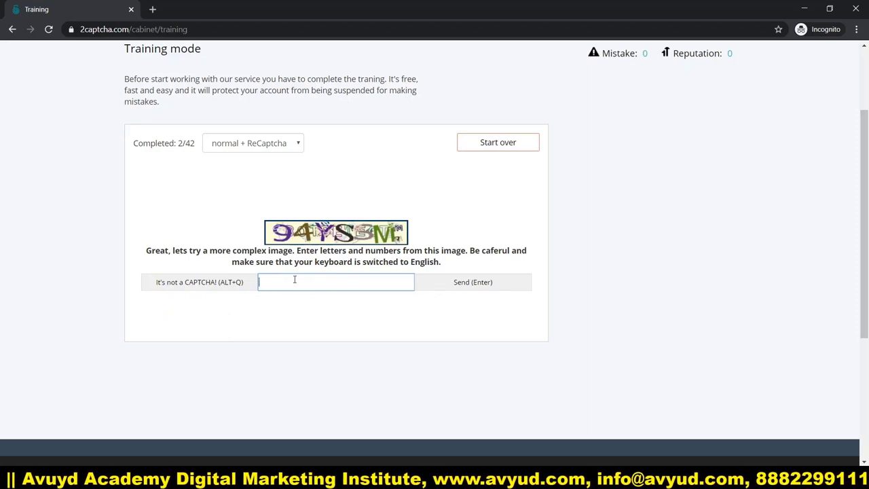
Submit 94YssM as the answer to the third training captcha, the multicoloured image of letters and numbers
{"action": "type", "text": "94"}
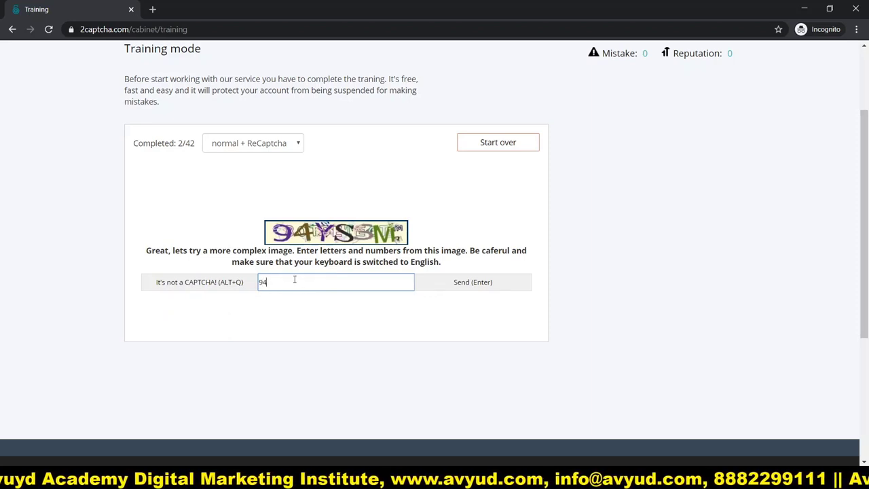
{"action": "type", "text": "Y"}
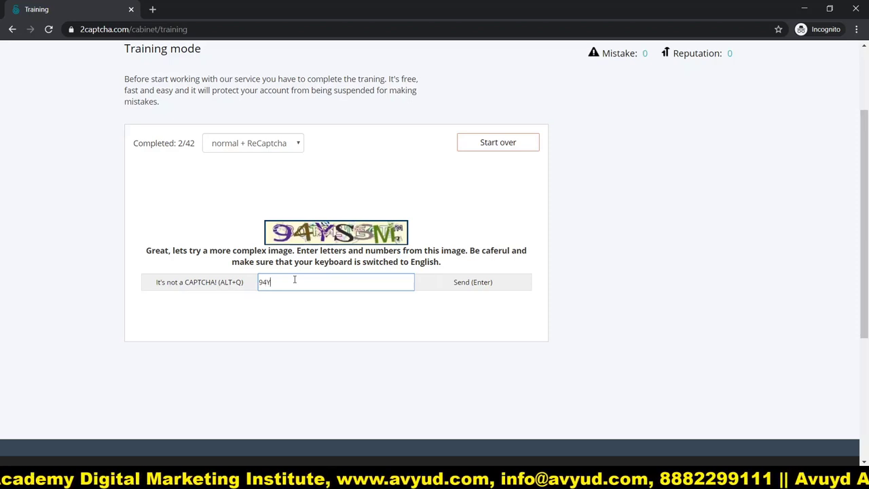
{"action": "type", "text": "ssM"}
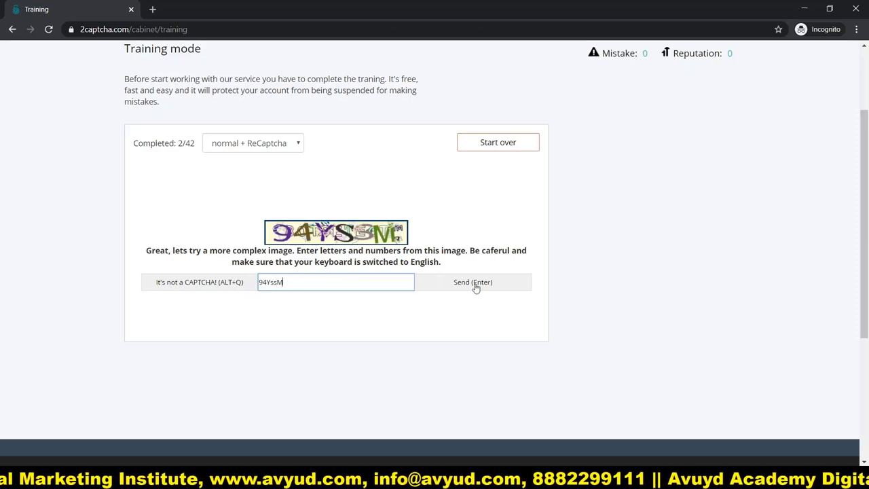
{"action": "left_click", "coordinate": [475, 285]}
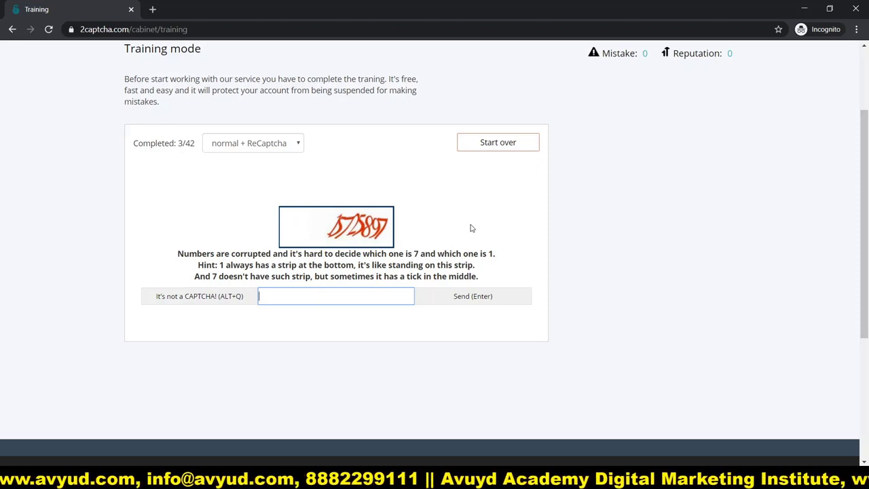
Leave the captcha training and return to the worker dashboard
{"action": "scroll", "coordinate": [401, 201], "scroll_direction": "up", "scroll_amount": 2}
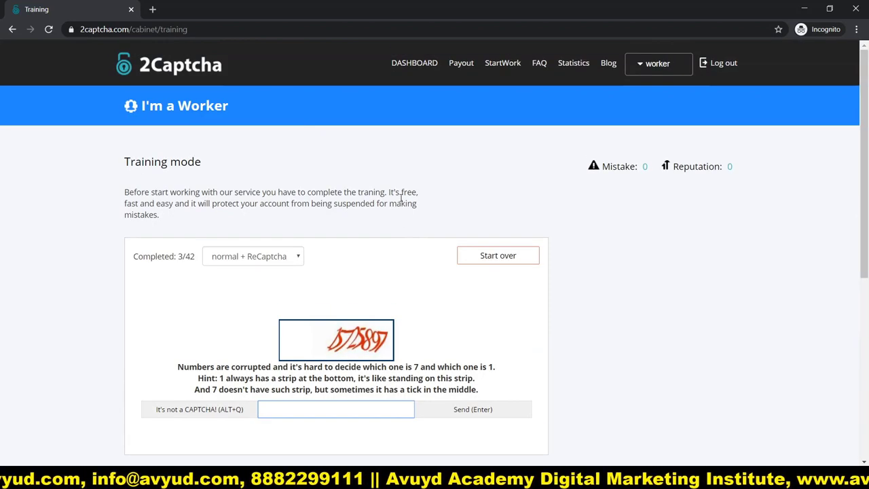
{"action": "left_click", "coordinate": [419, 68]}
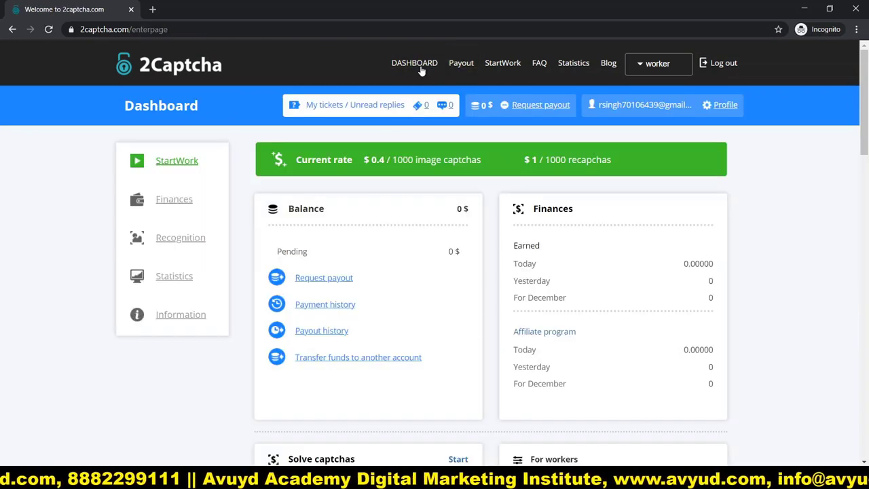